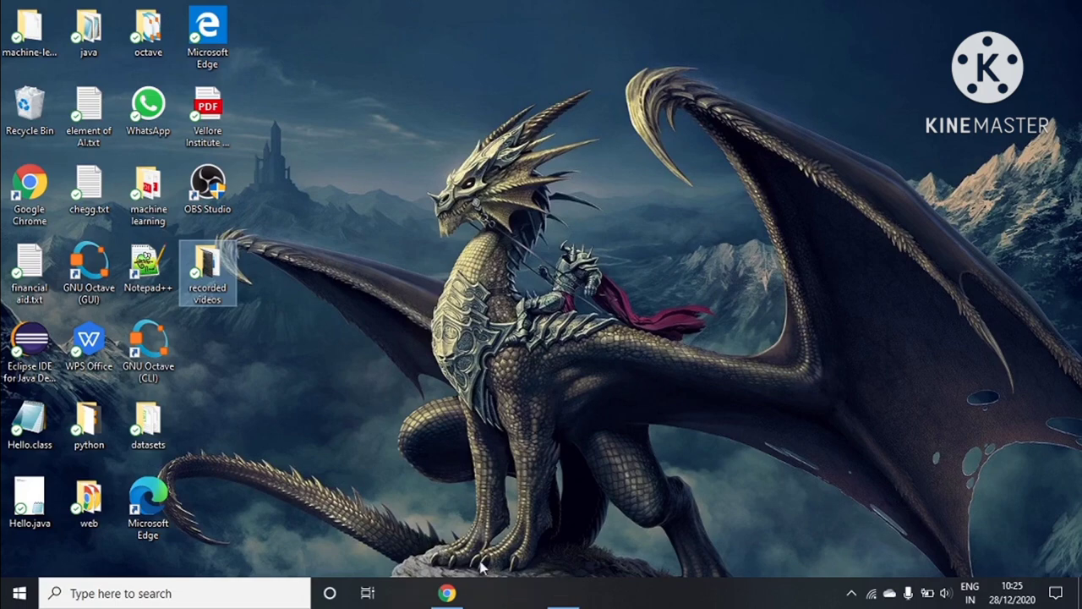
Search Google in Chrome for 'anaconda software' via the address-bar suggestion
click(447, 593)
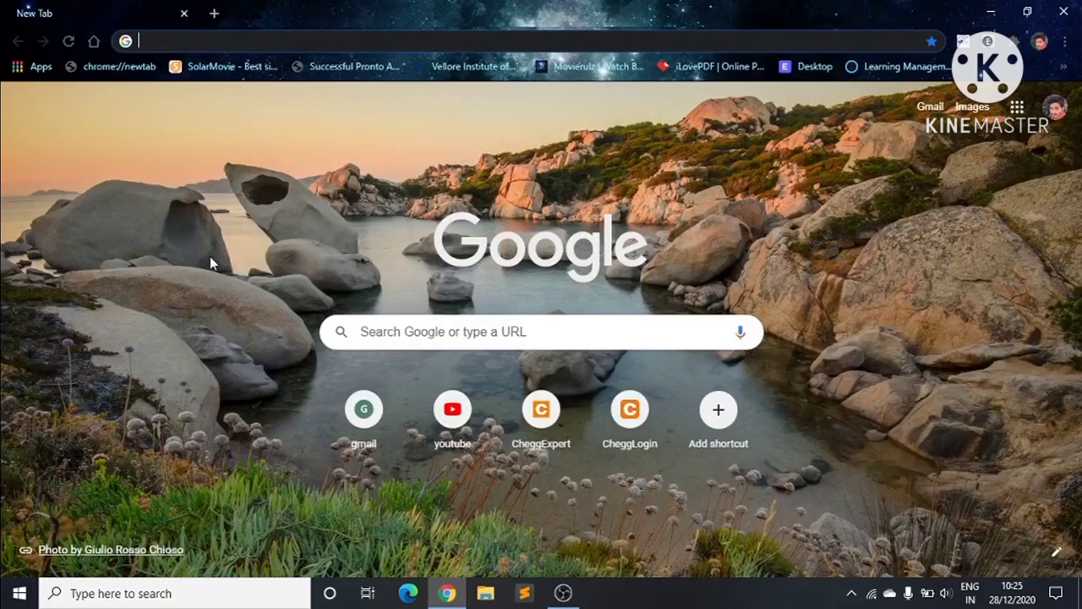
text(anac)
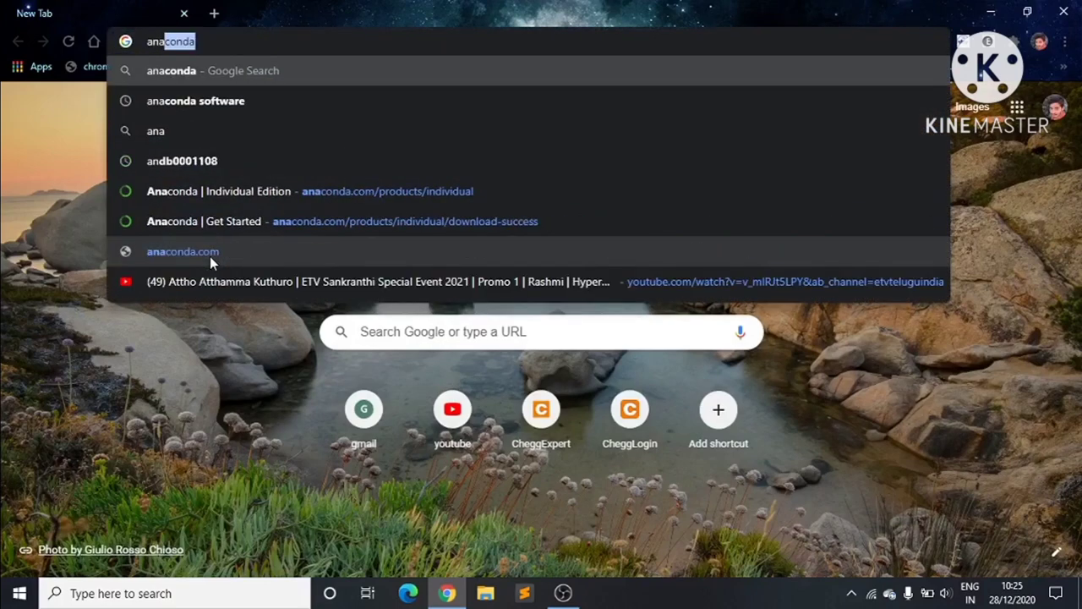
key(Down)
key(Return)
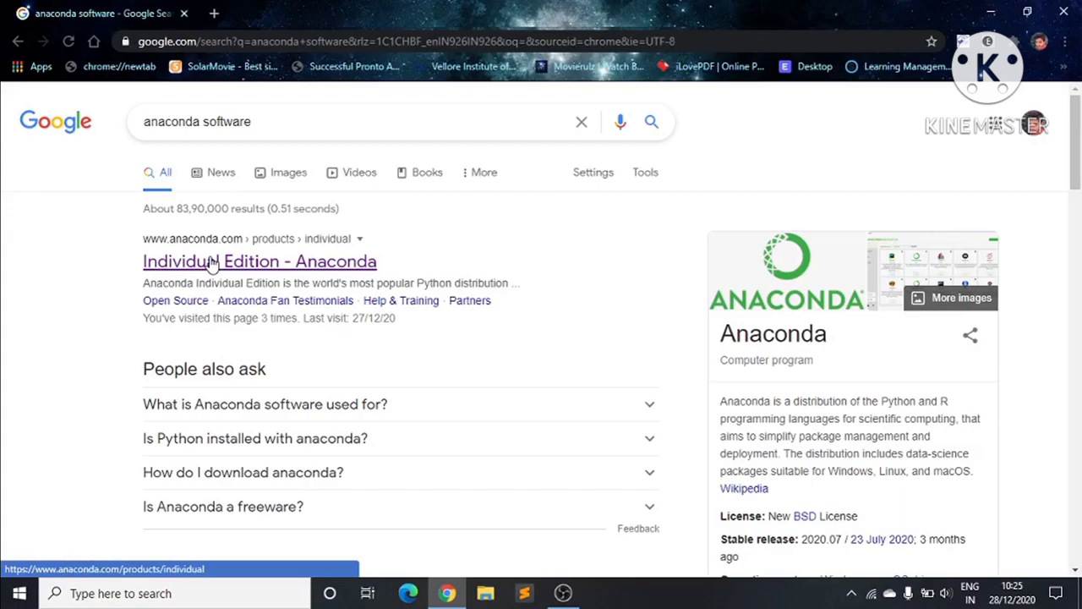
scroll(72, 306, down, 5)
scroll(72, 306, down, 4)
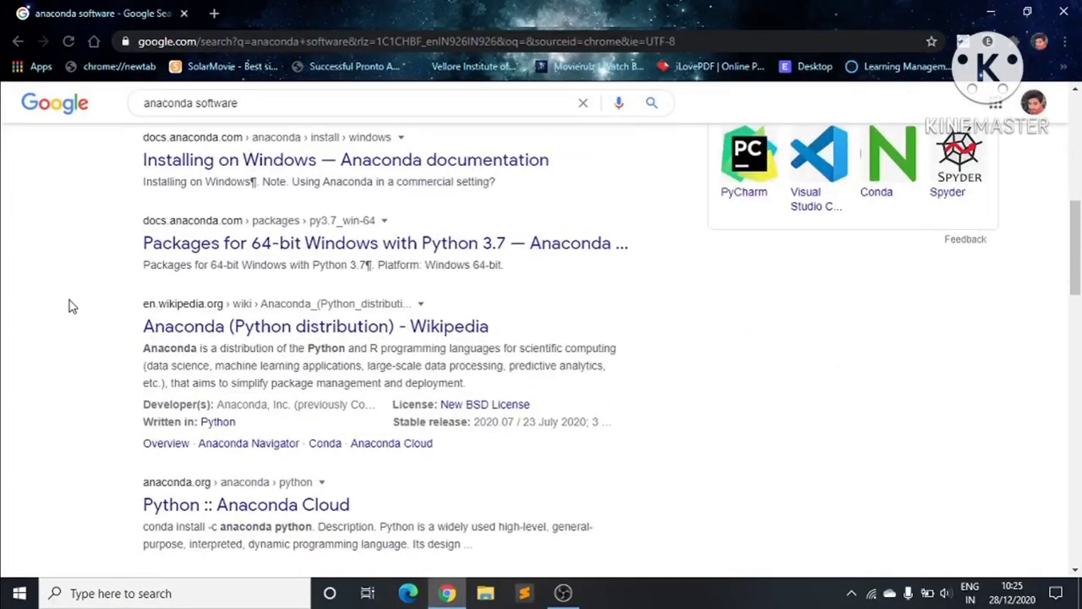
scroll(72, 306, up, 5)
scroll(72, 306, up, 4)
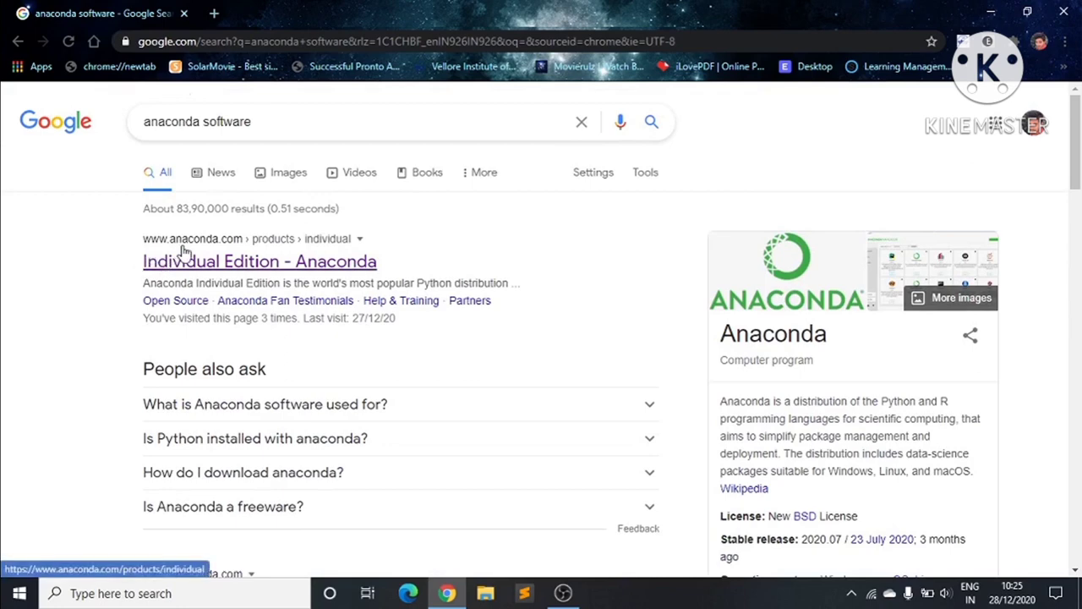
Open the Individual Edition - Anaconda result and jump to the Anaconda Installers section
click(230, 264)
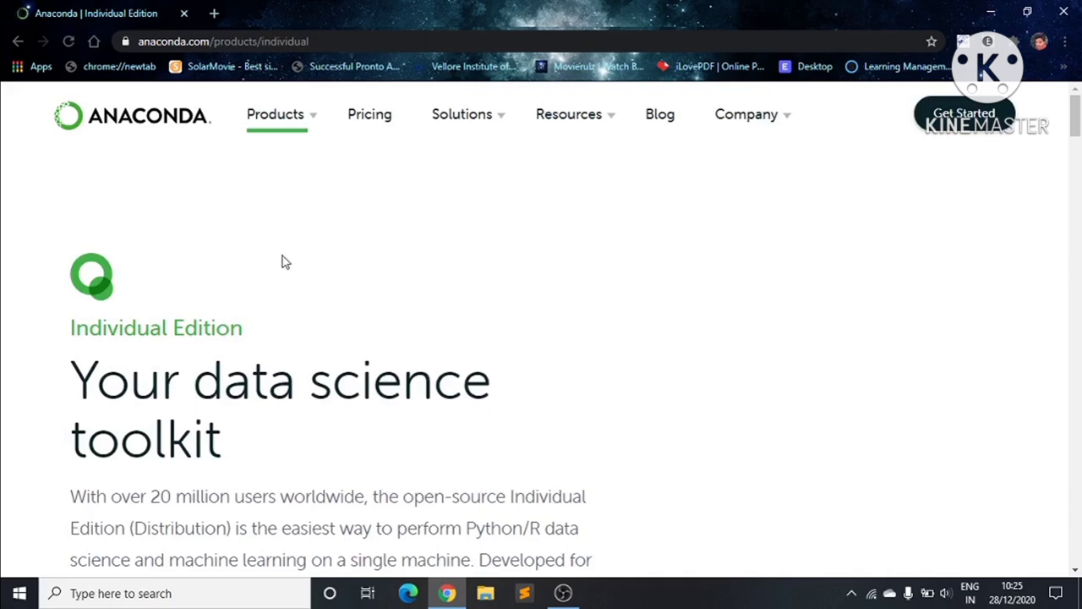
scroll(283, 261, down, 5)
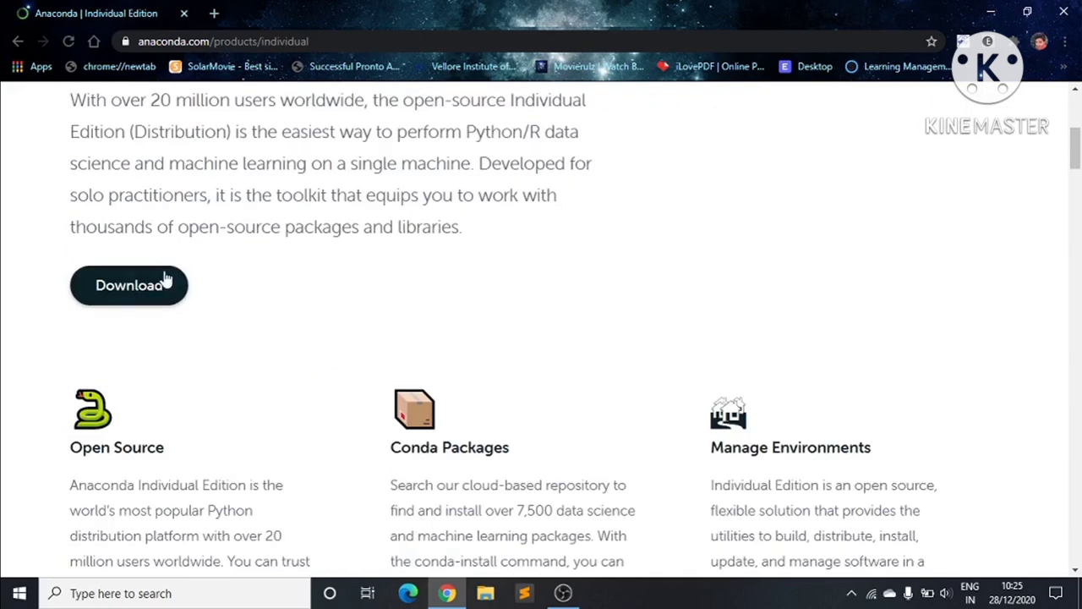
click(123, 288)
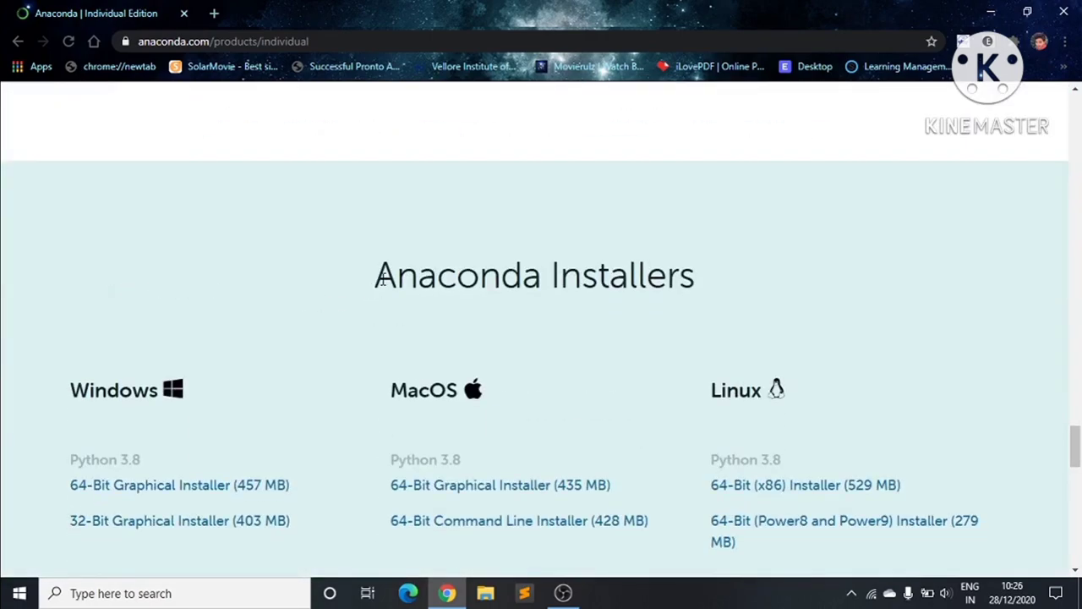
Highlight and review the Installers heading, the Linux option and the Windows Python 3.8 version
drag(377, 277, 713, 286)
click(274, 289)
drag(713, 396, 762, 391)
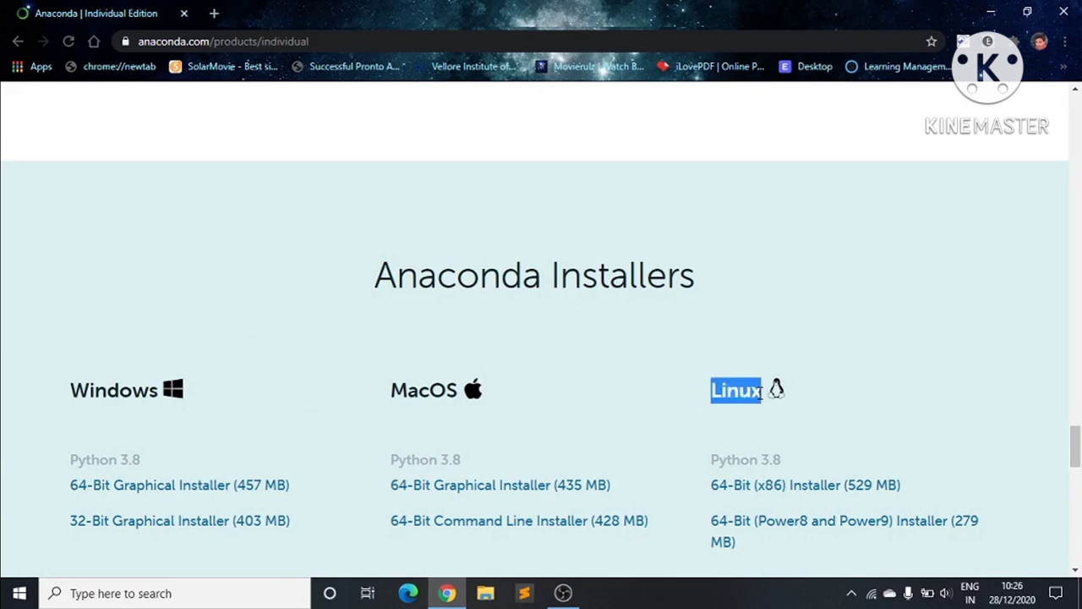
click(532, 375)
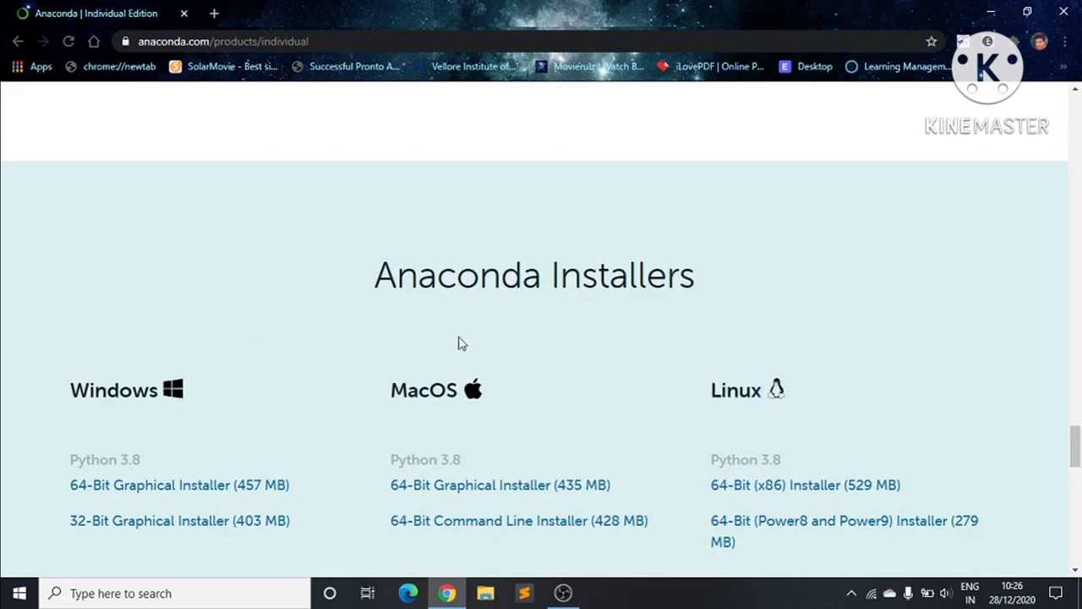
scroll(74, 397, down, 2)
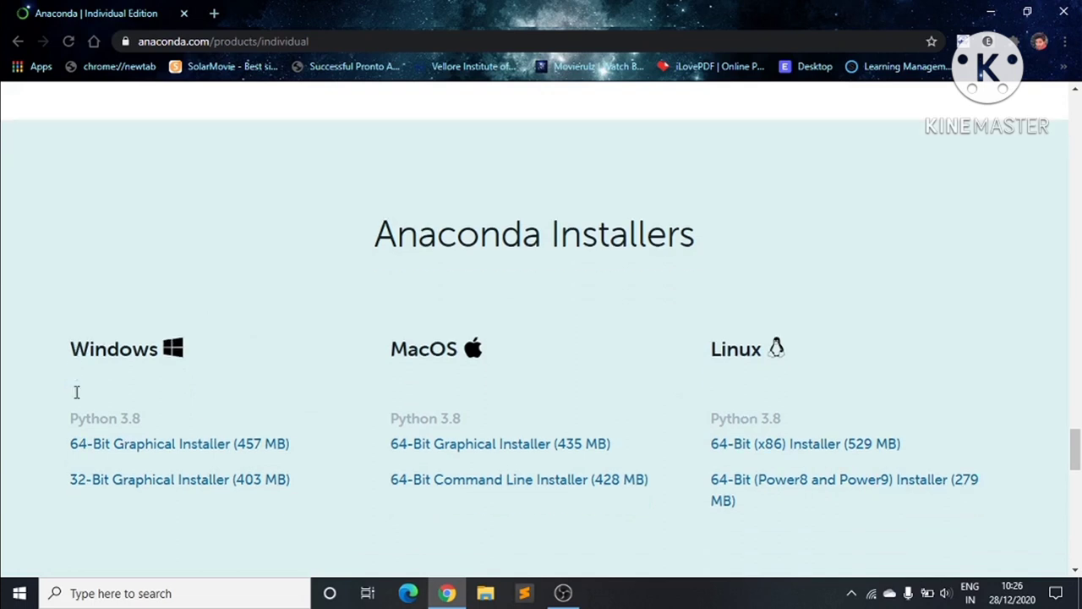
scroll(74, 397, down, 2)
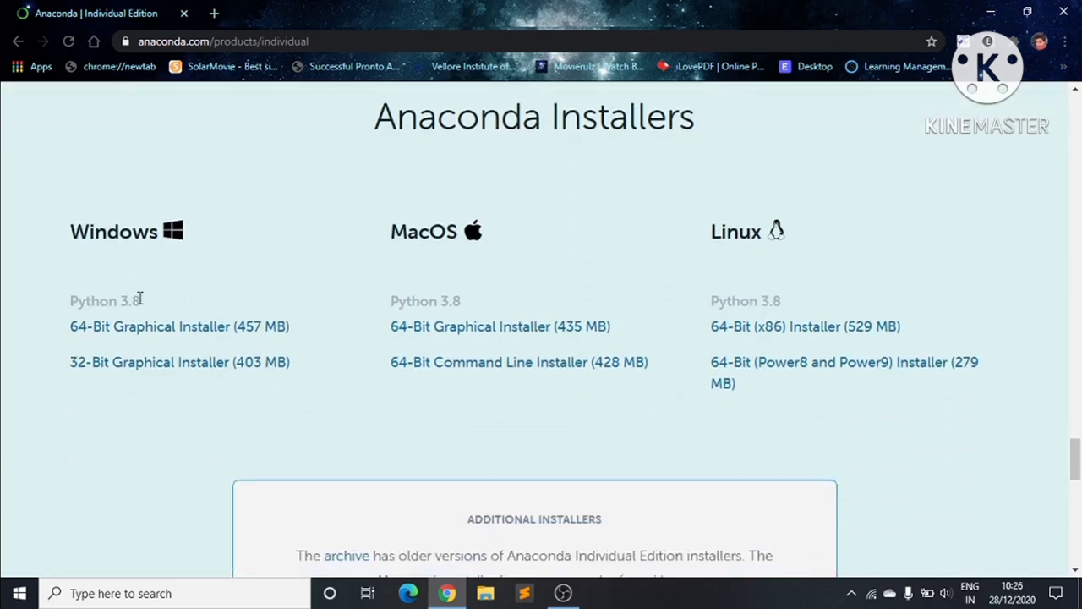
drag(141, 300, 118, 300)
click(142, 302)
click(127, 593)
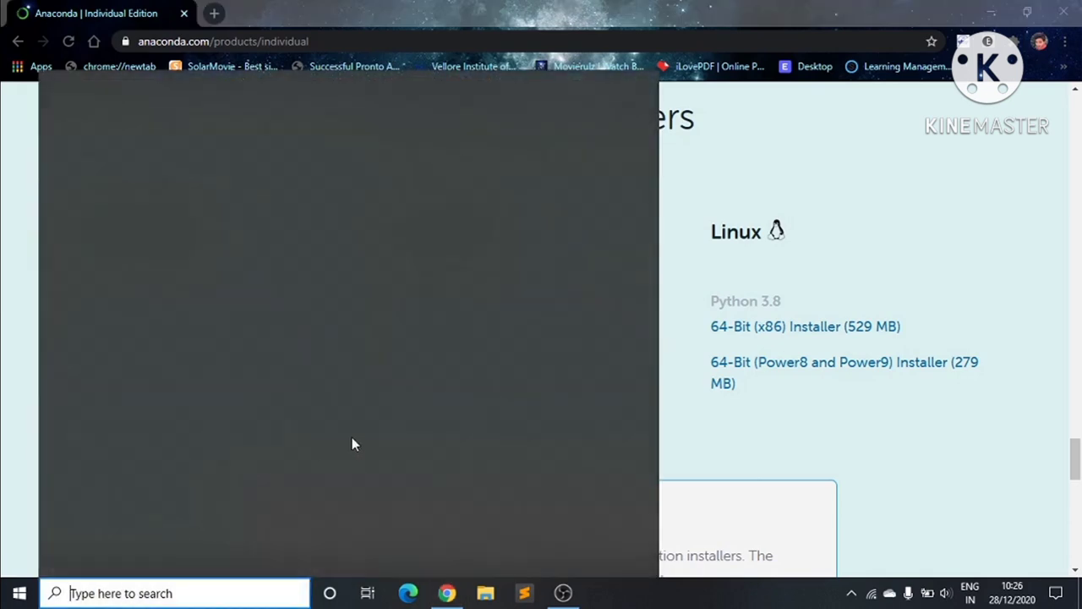
text(co)
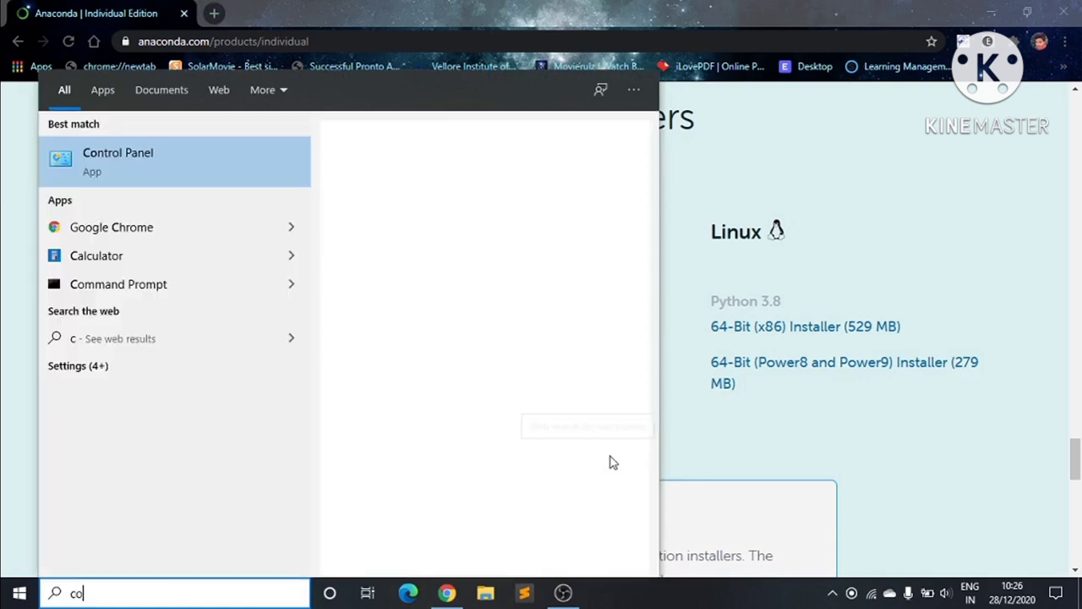
text(n)
key(Return)
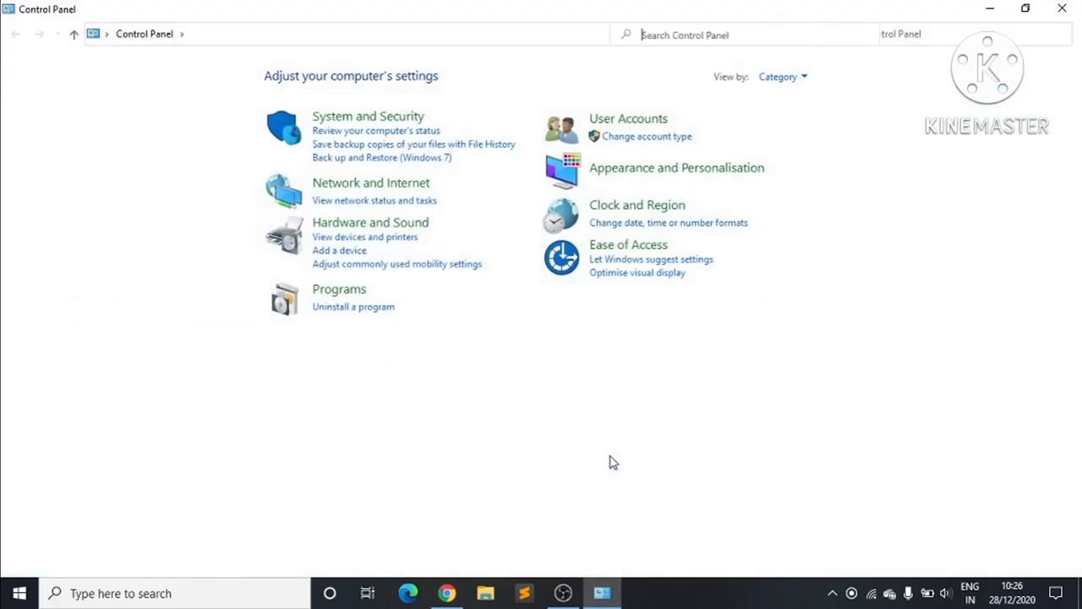
click(368, 116)
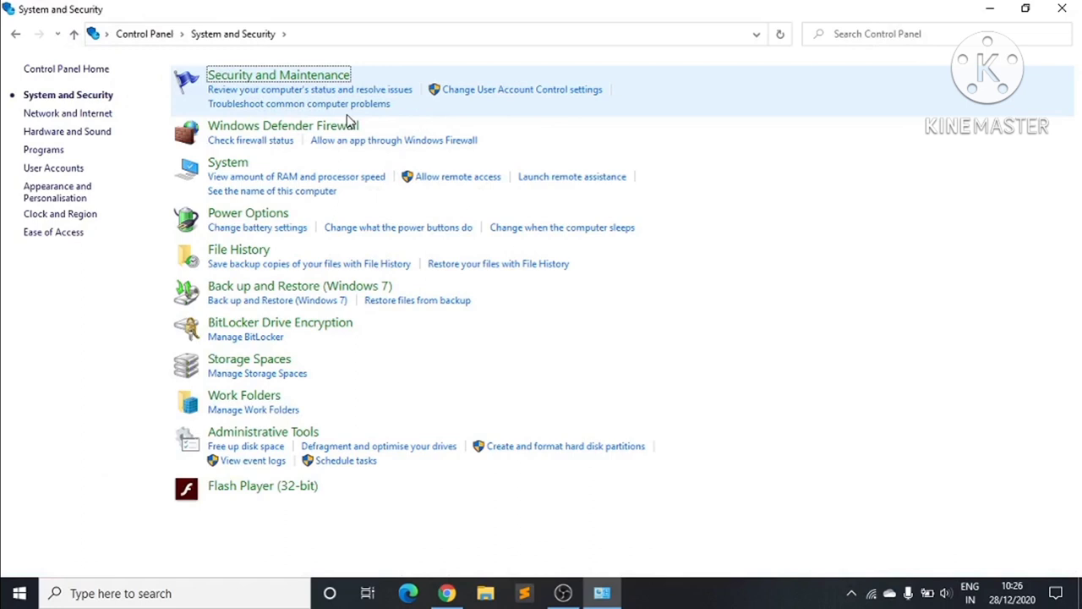
click(230, 164)
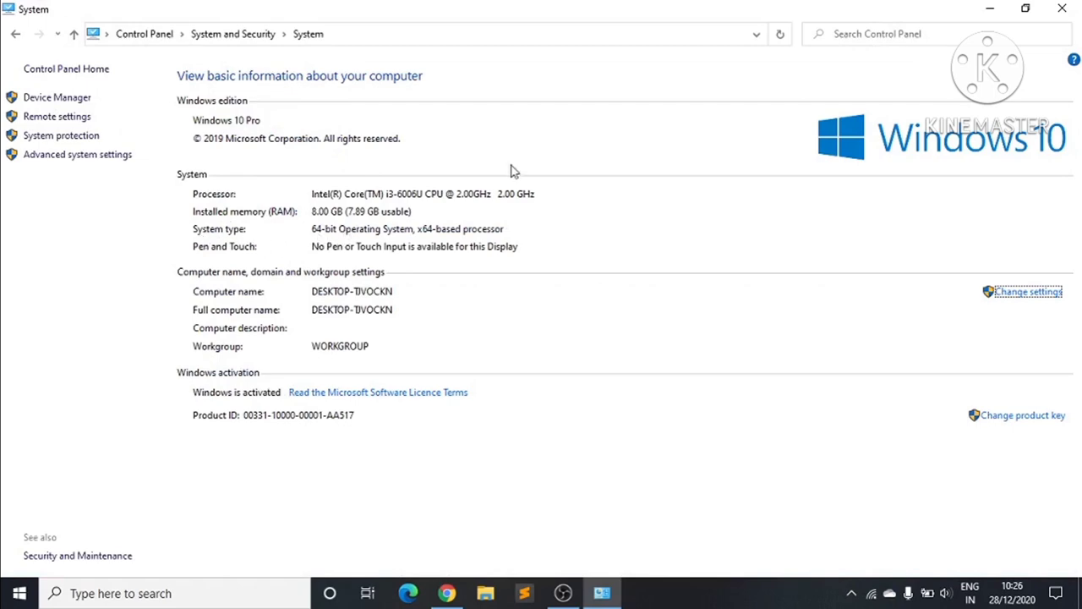
click(1062, 9)
click(144, 328)
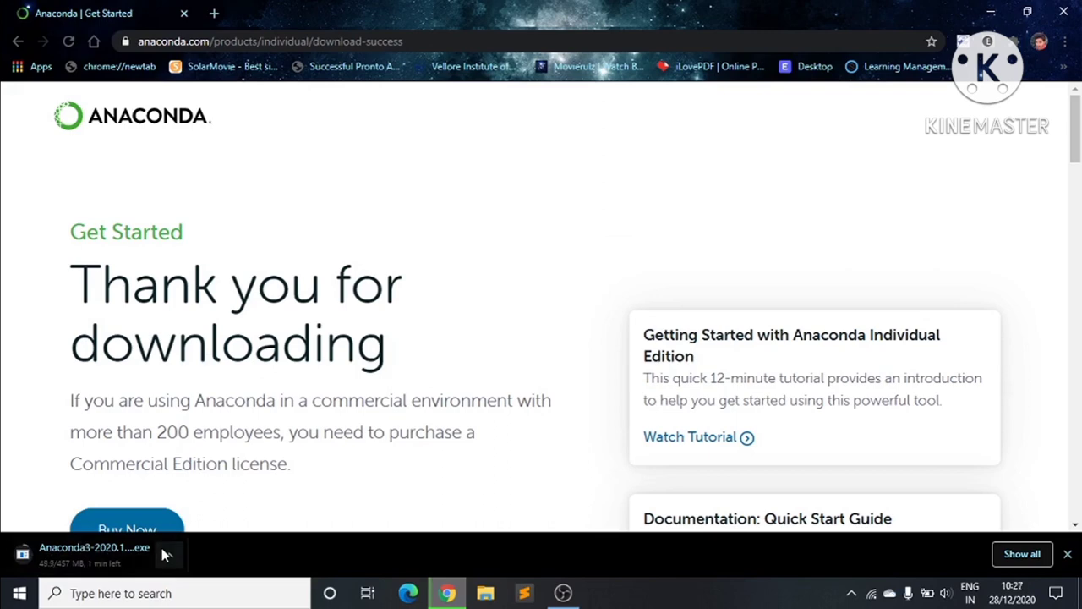
Cancel the in-browser Anaconda installer download and open File Explorer
click(167, 554)
click(182, 528)
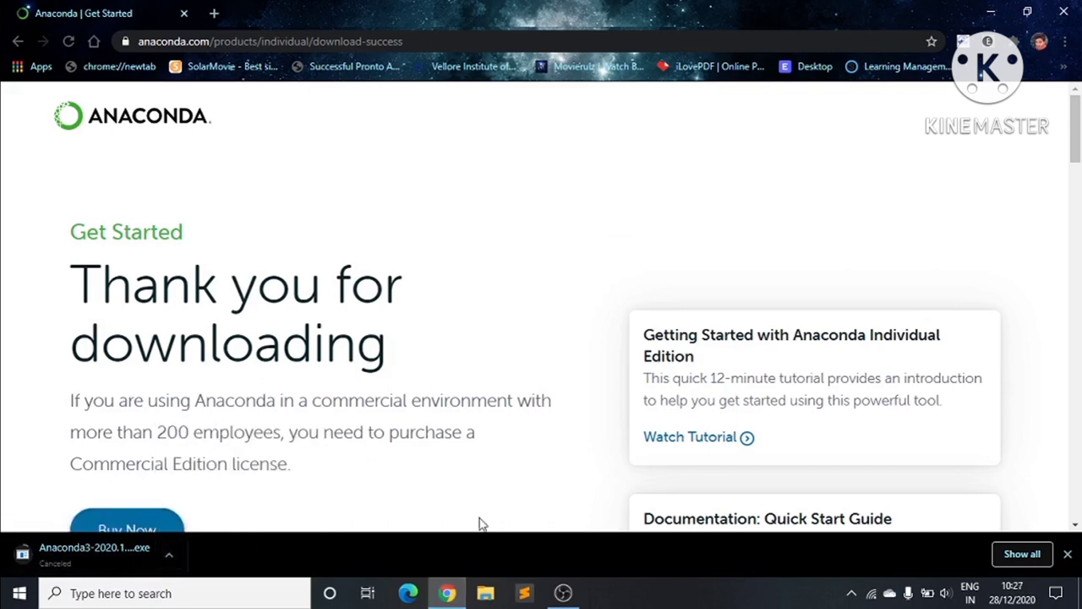
click(486, 593)
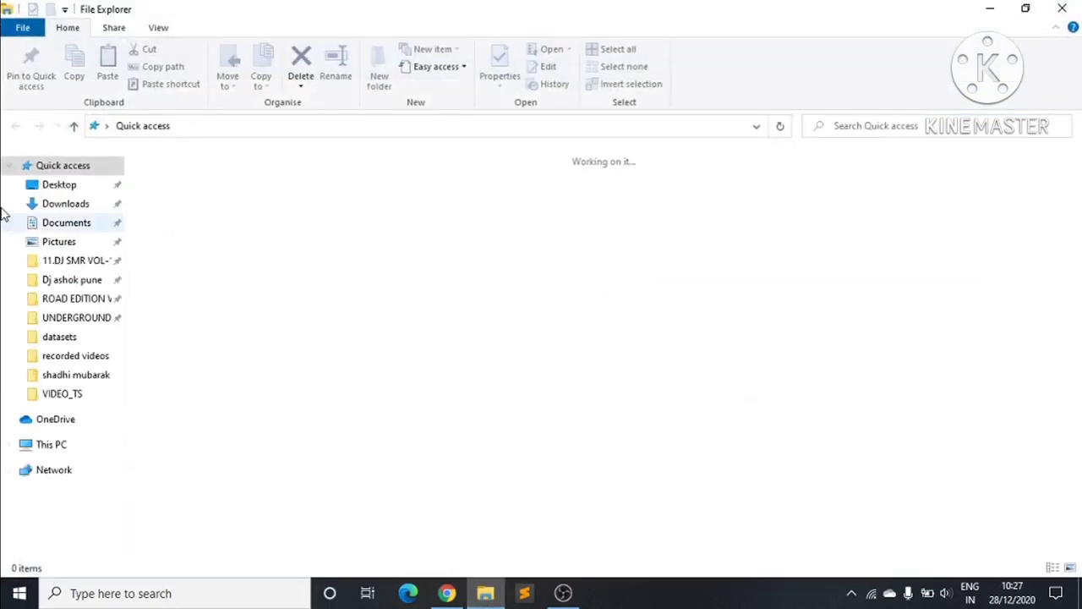
Launch the Anaconda3 installer from Downloads and bring its setup window to the front
click(65, 203)
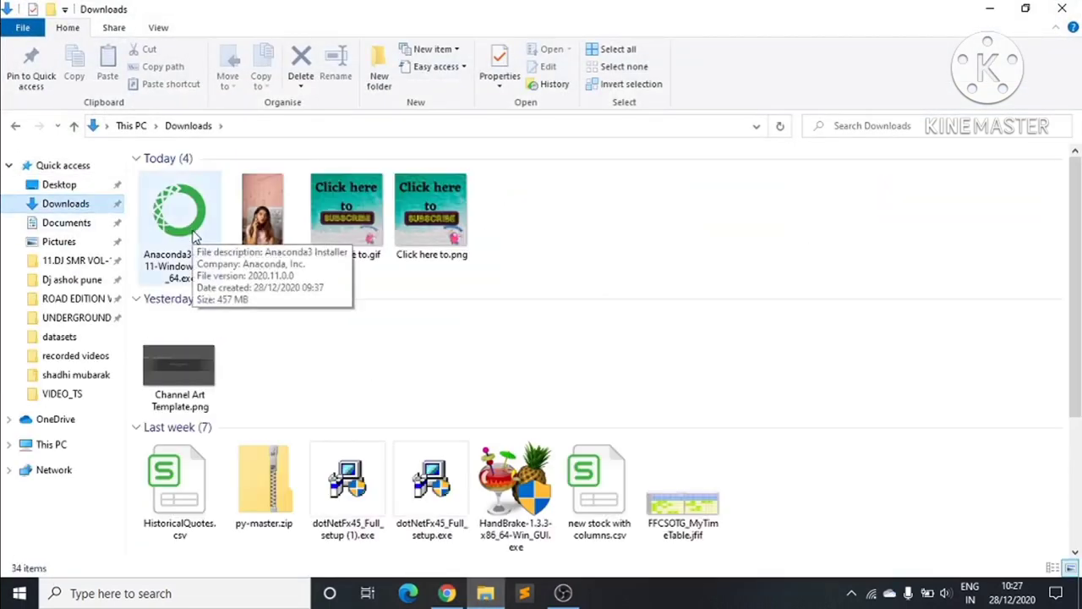
double_click(194, 235)
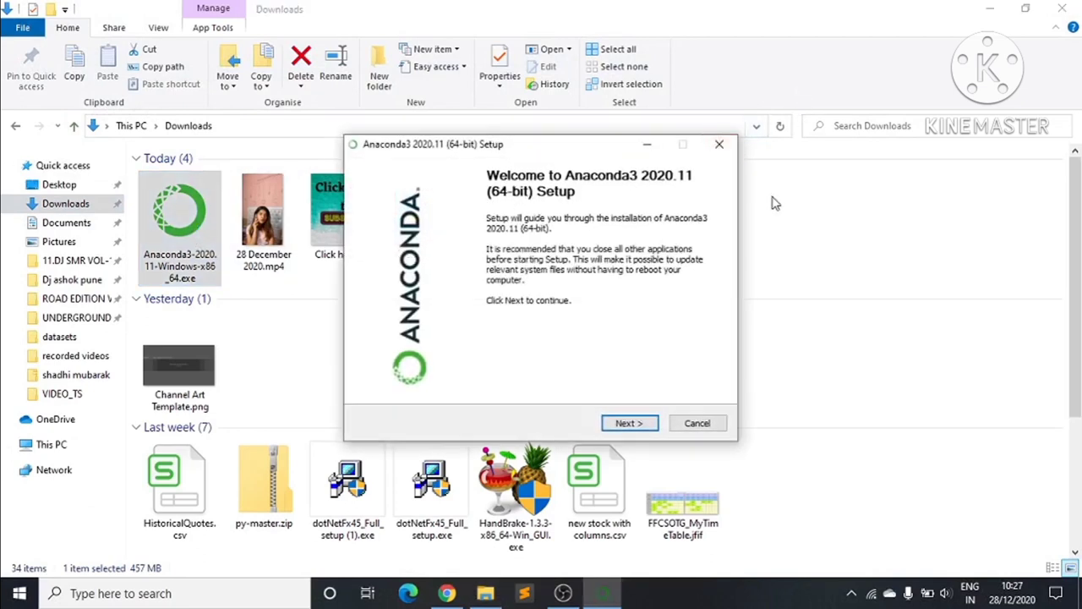
click(644, 146)
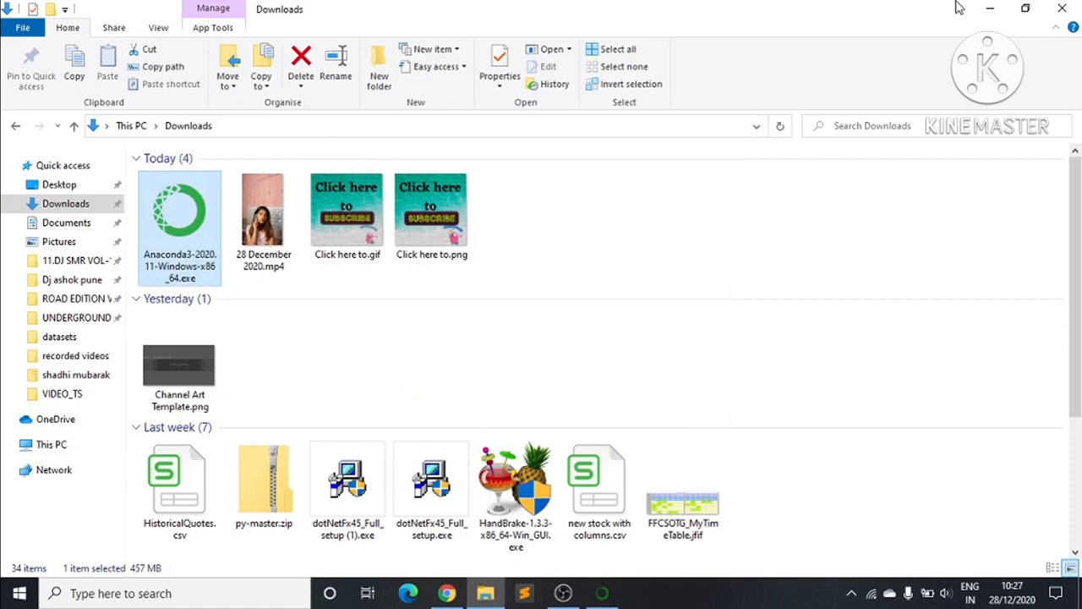
click(991, 9)
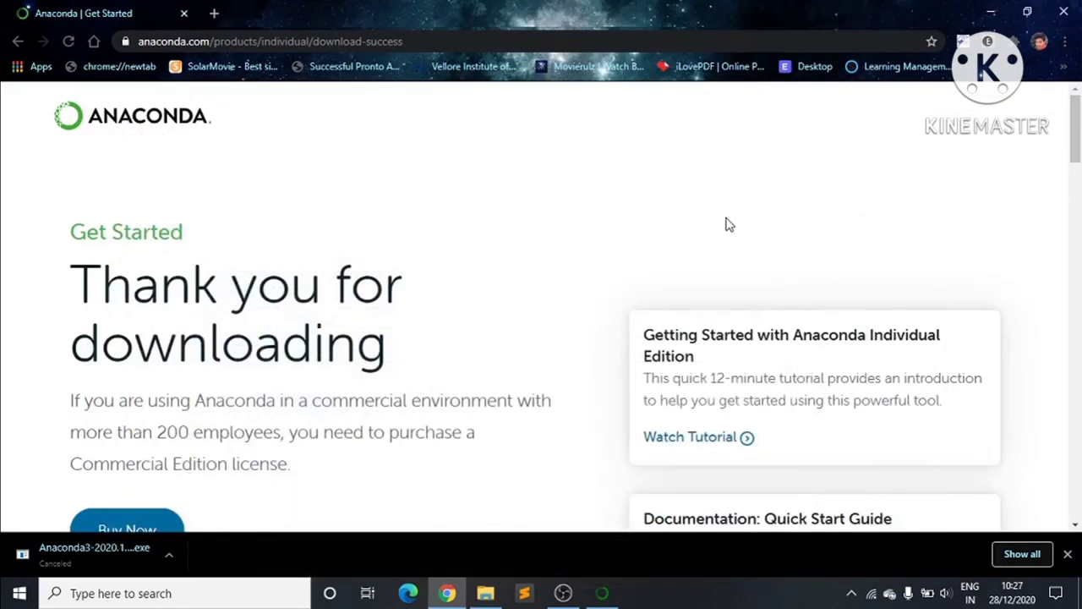
click(991, 8)
click(603, 592)
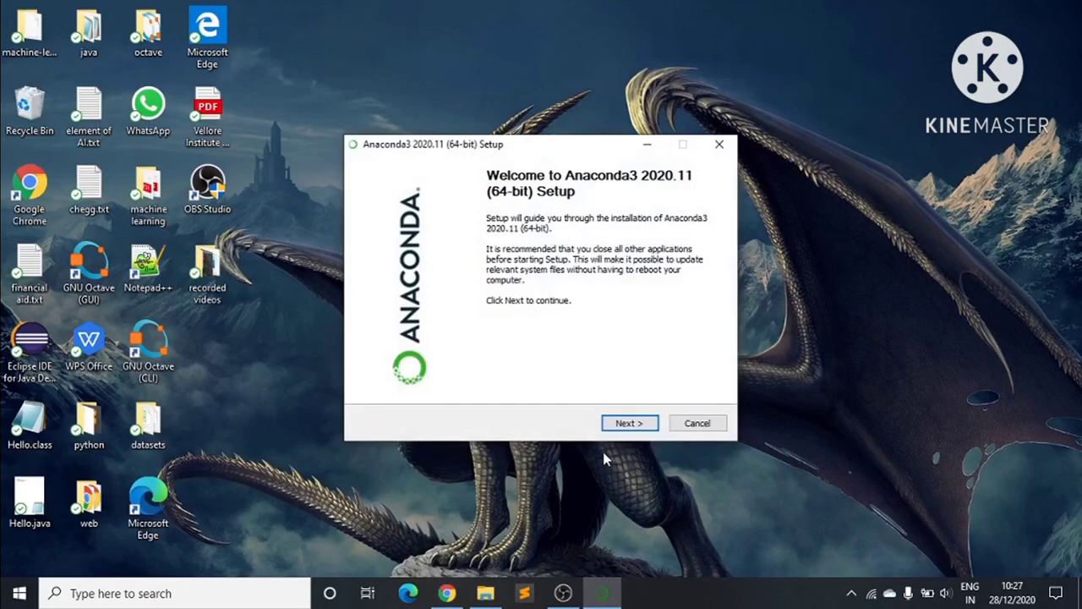
Proceed through setup, accept the licence agreement and keep the Just Me installation
click(628, 423)
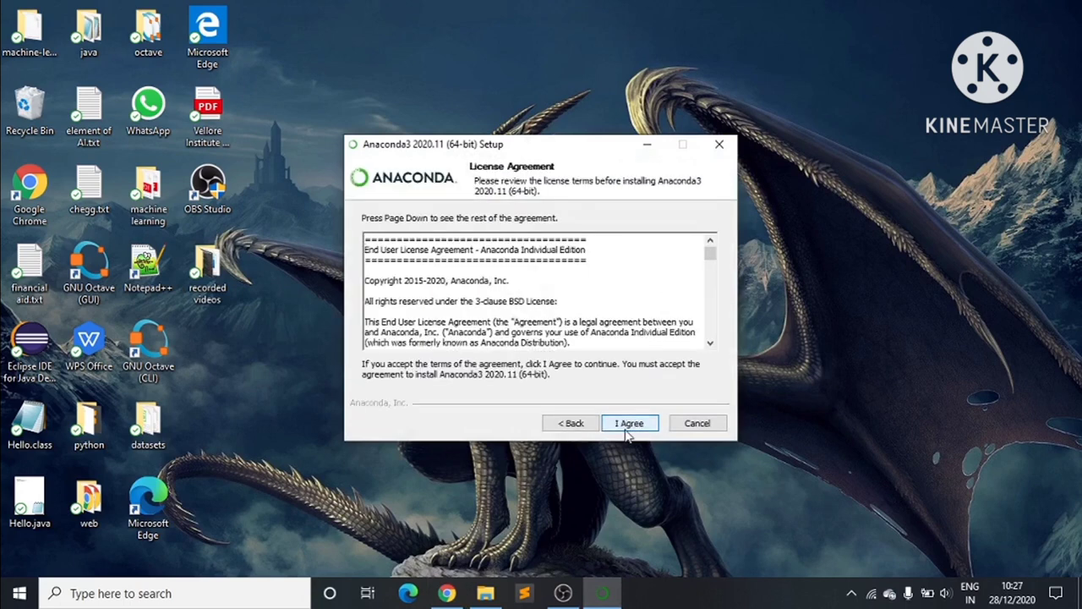
click(629, 423)
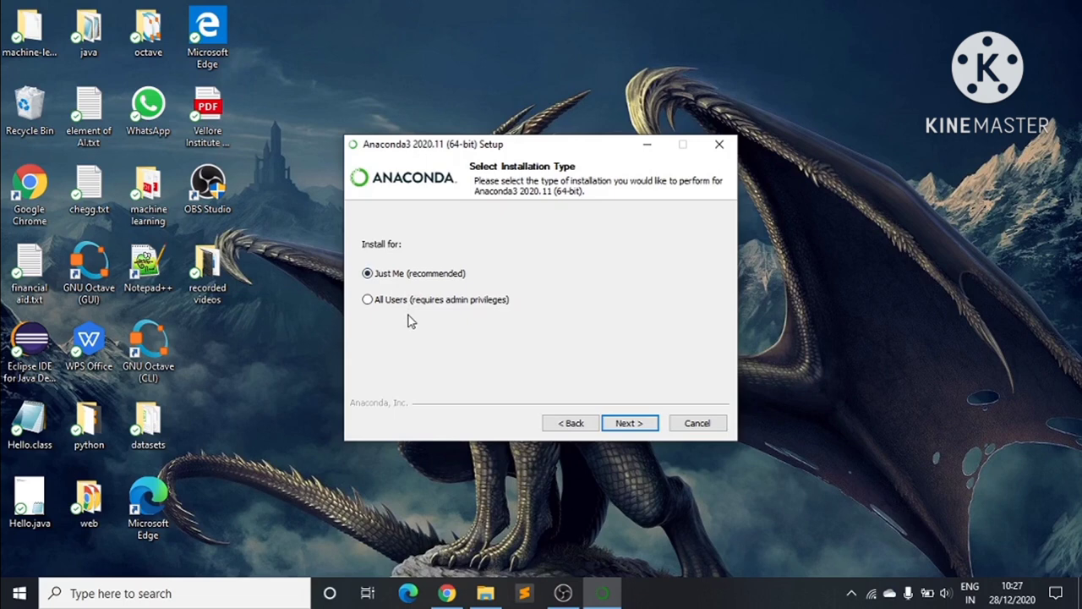
click(630, 423)
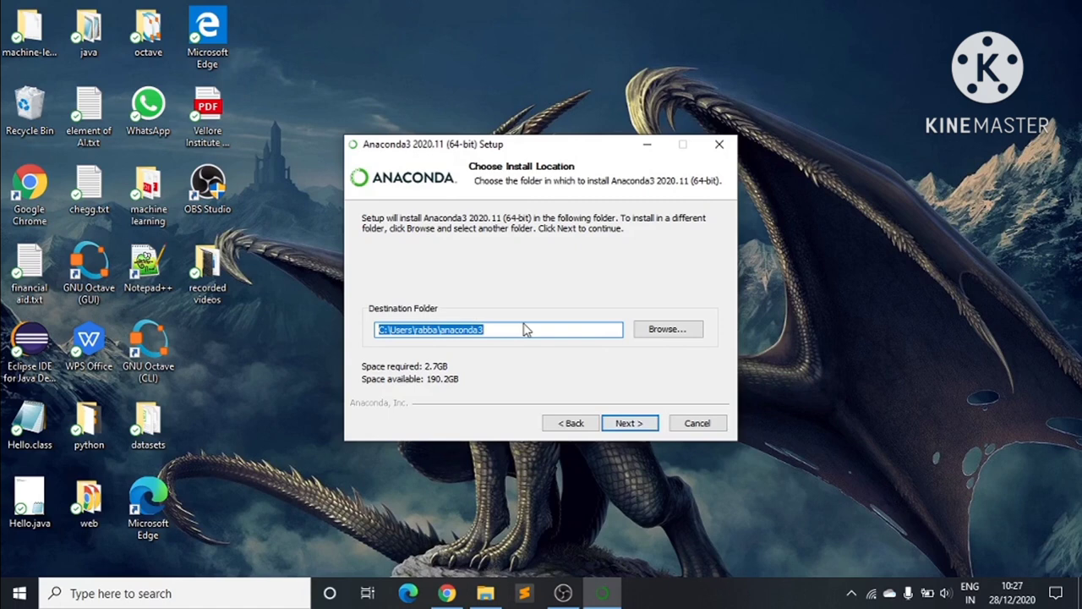
Set the destination folder to E:\anaconda3 and continue to the advanced options
click(667, 329)
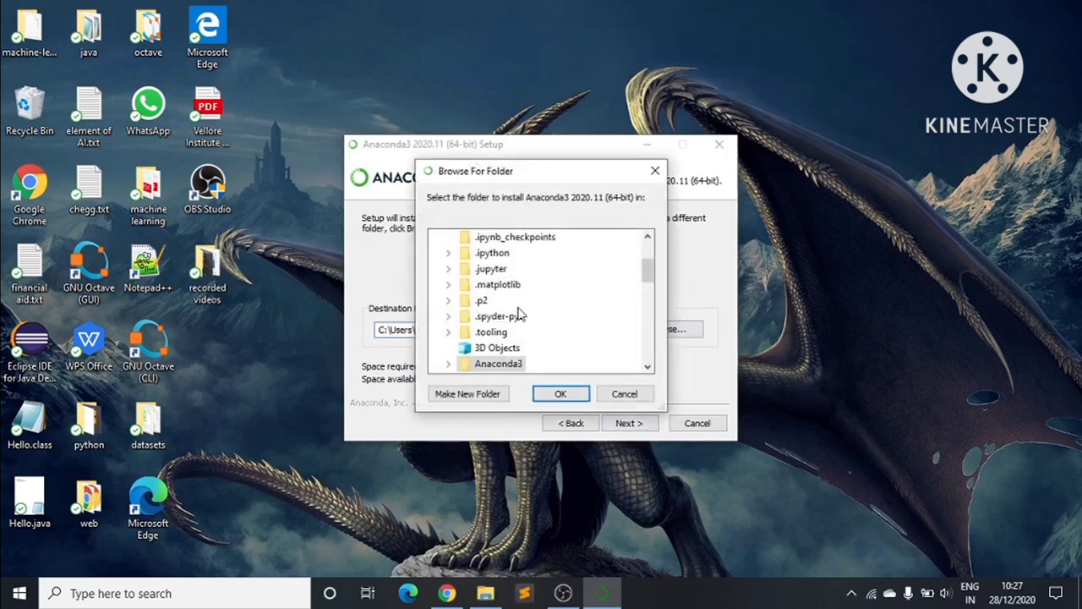
scroll(489, 303, down, 5)
scroll(489, 303, down, 5)
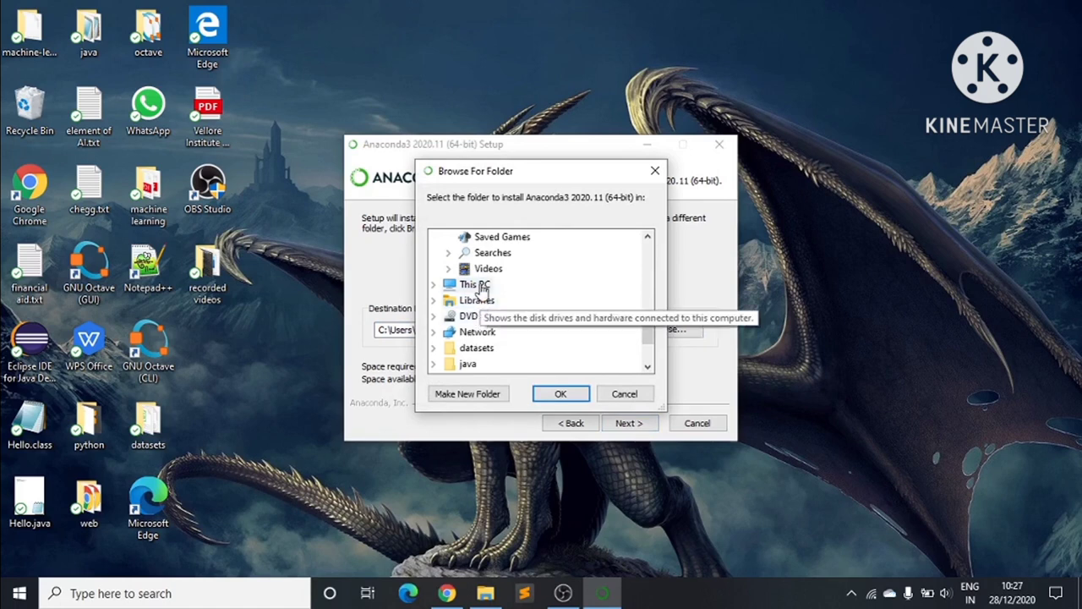
double_click(475, 284)
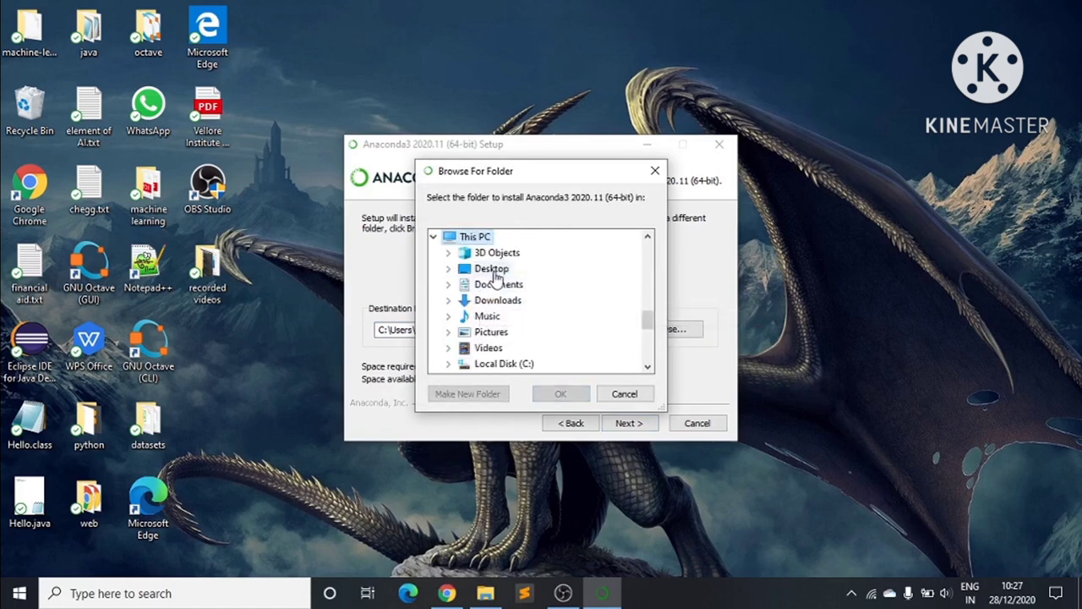
scroll(494, 279, down, 3)
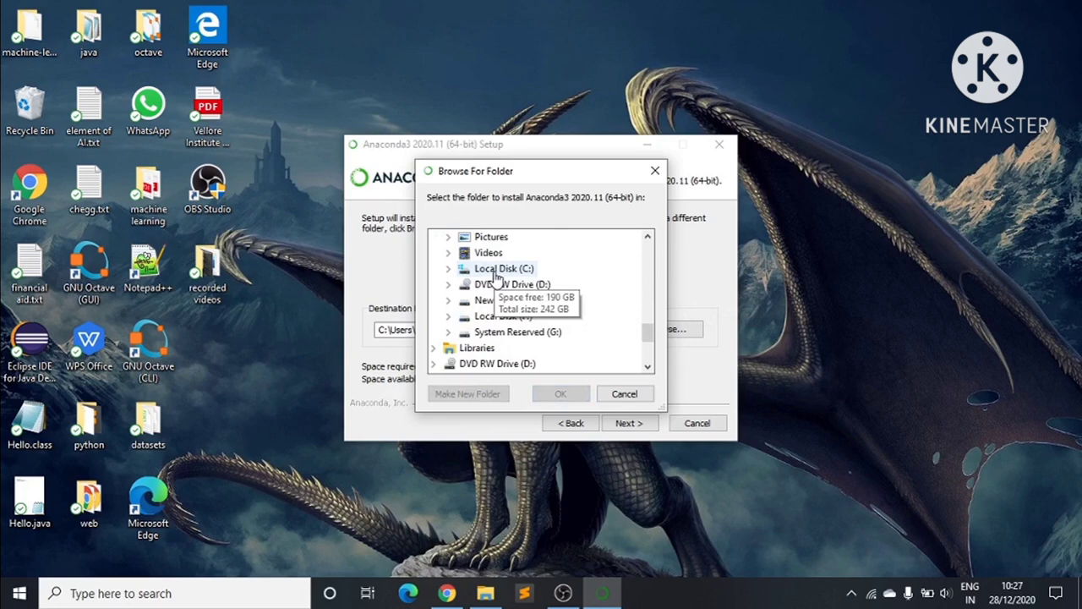
double_click(501, 300)
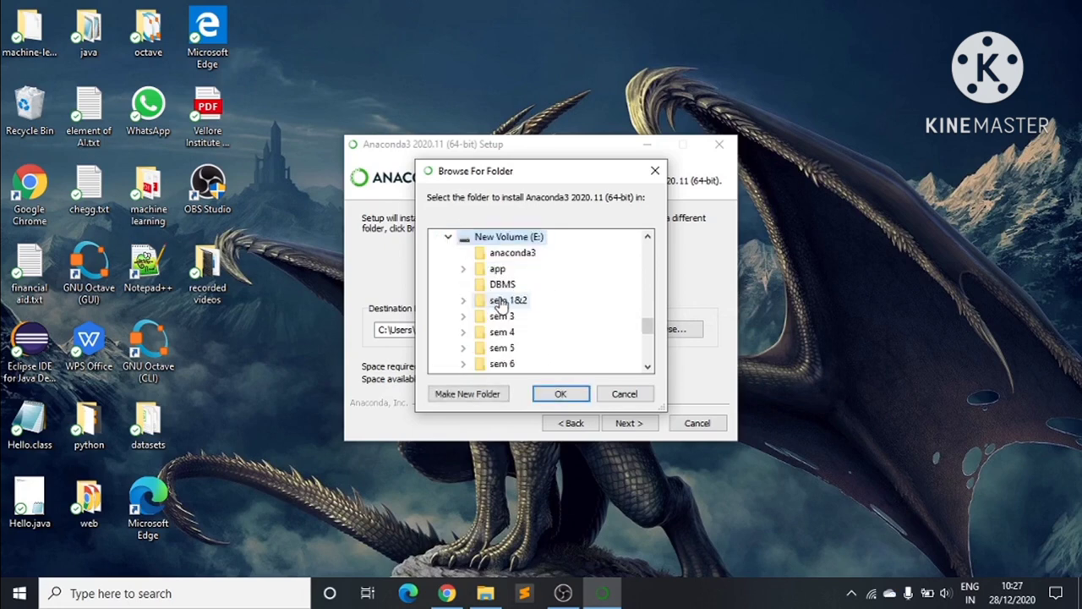
click(513, 253)
click(558, 394)
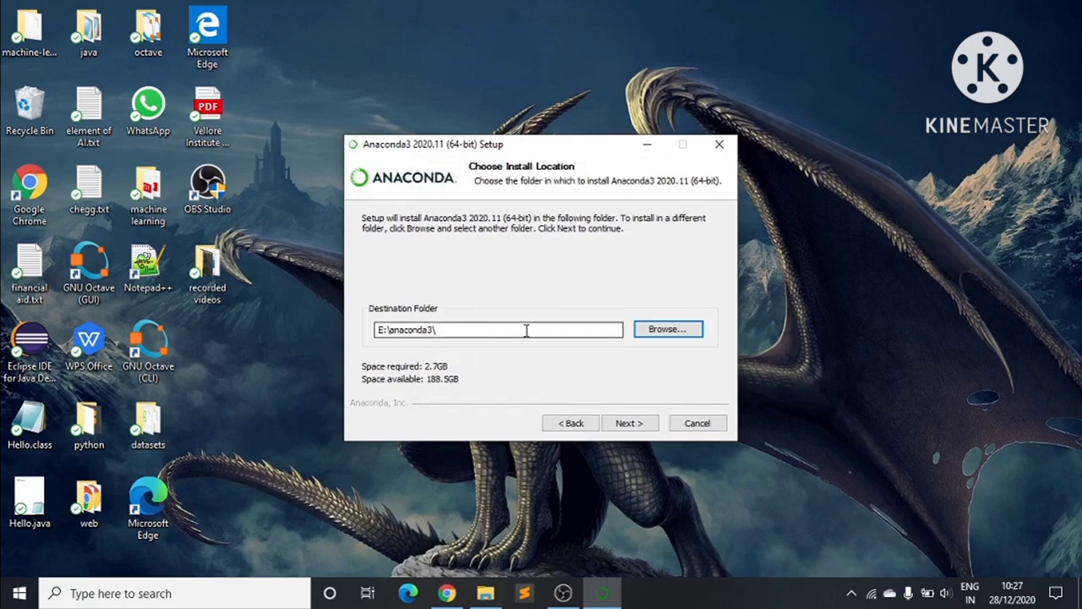
click(629, 423)
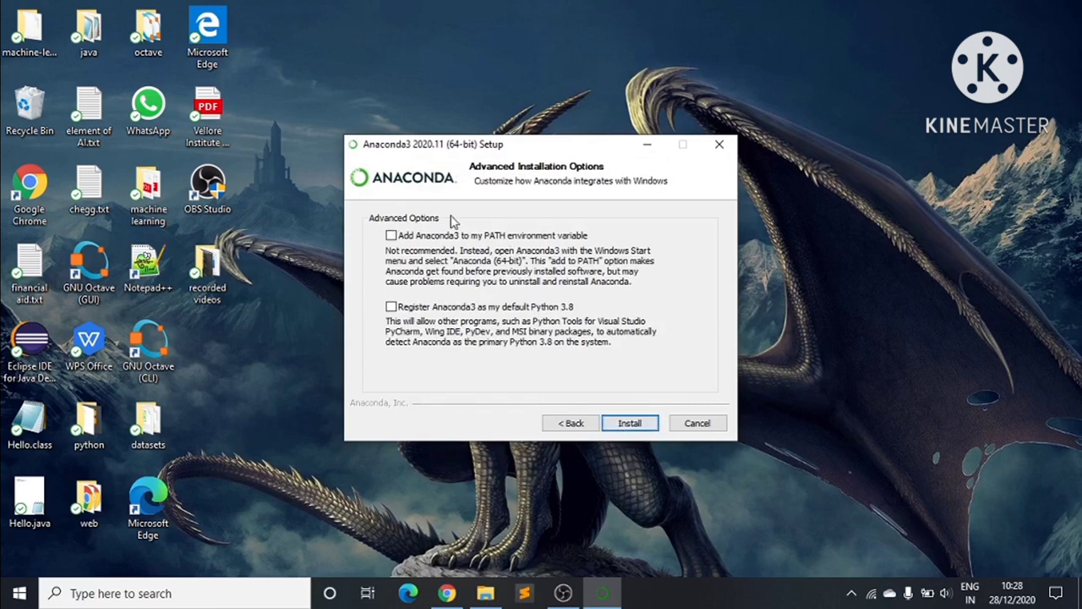
Start the installation with both advanced options left unchecked
click(630, 423)
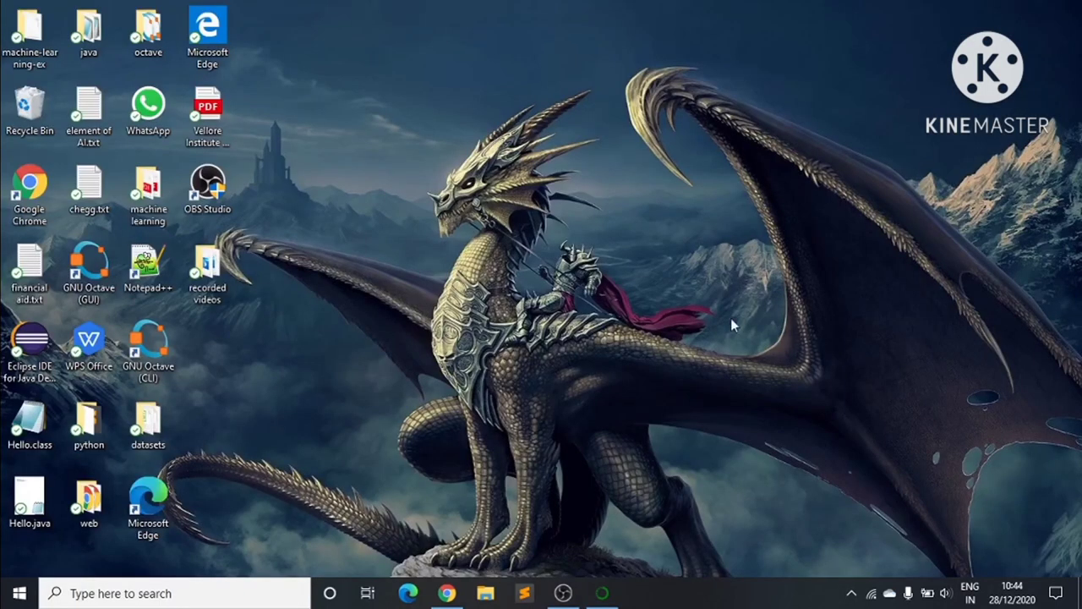
Move past the completion summary and PyCharm promotion, then finish and close the installer
click(603, 592)
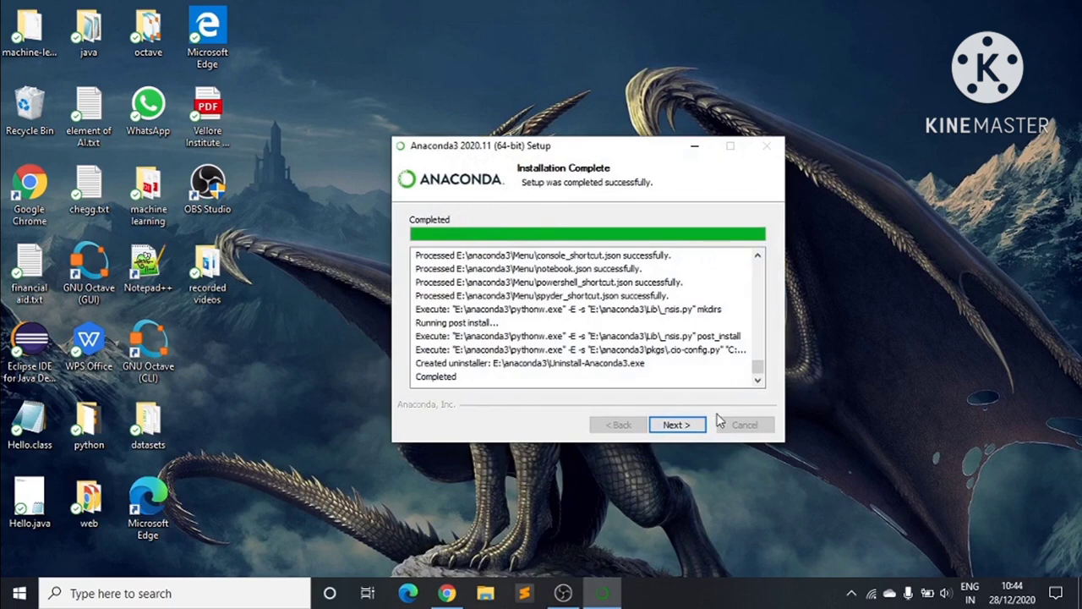
click(676, 425)
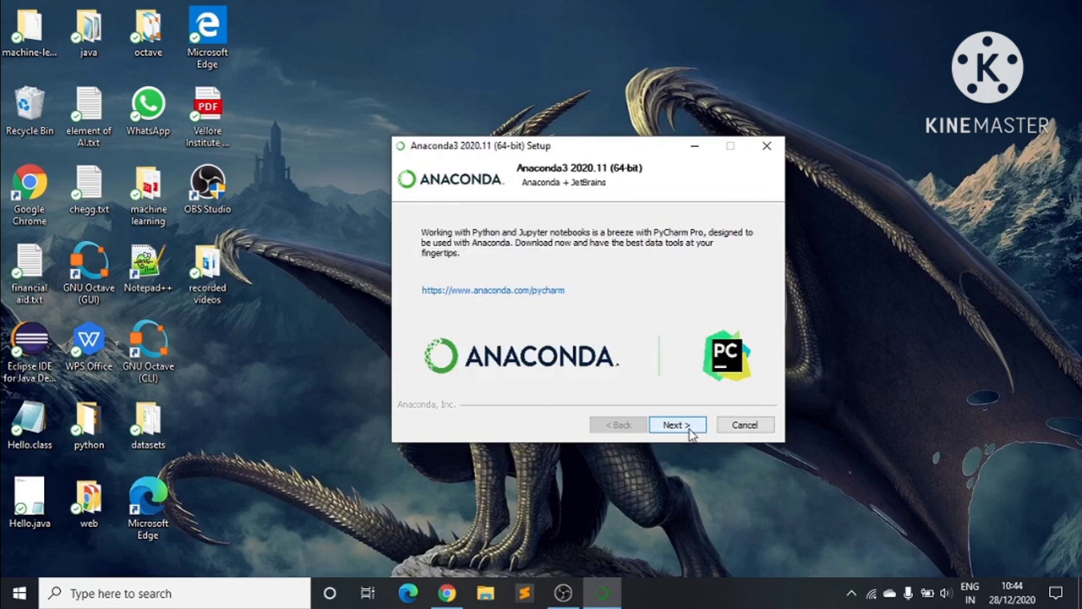
click(690, 431)
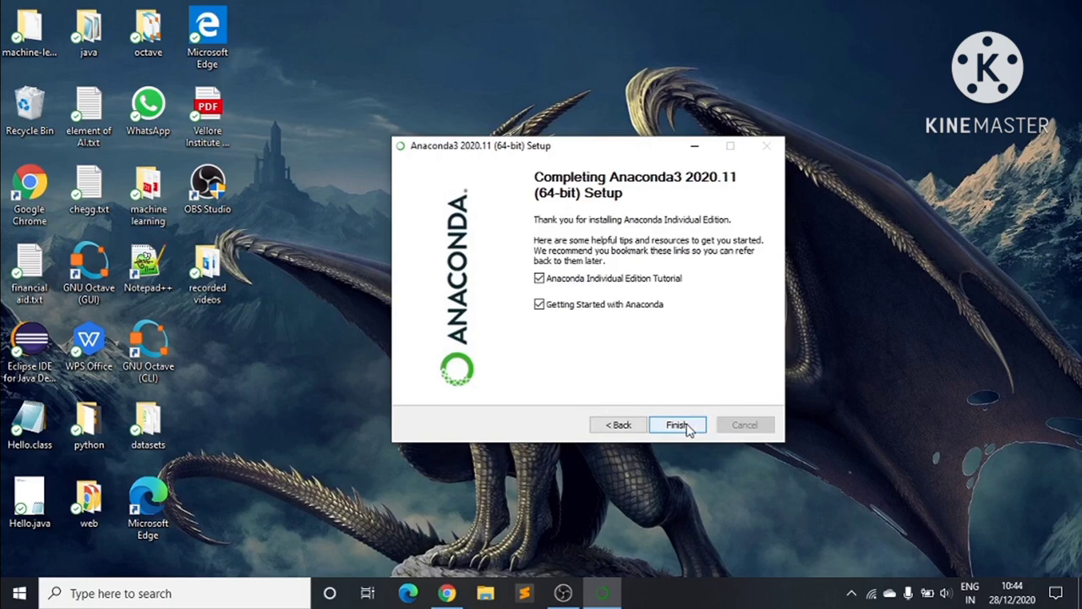
click(689, 430)
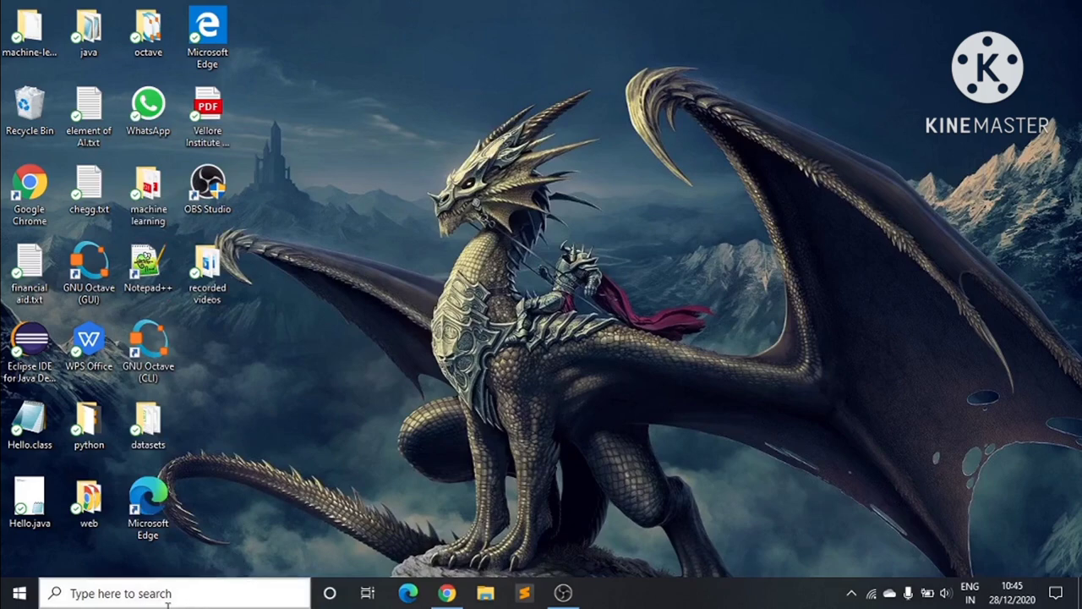
Search Windows for anaconda and launch Anaconda Navigator (Anaconda3)
click(169, 593)
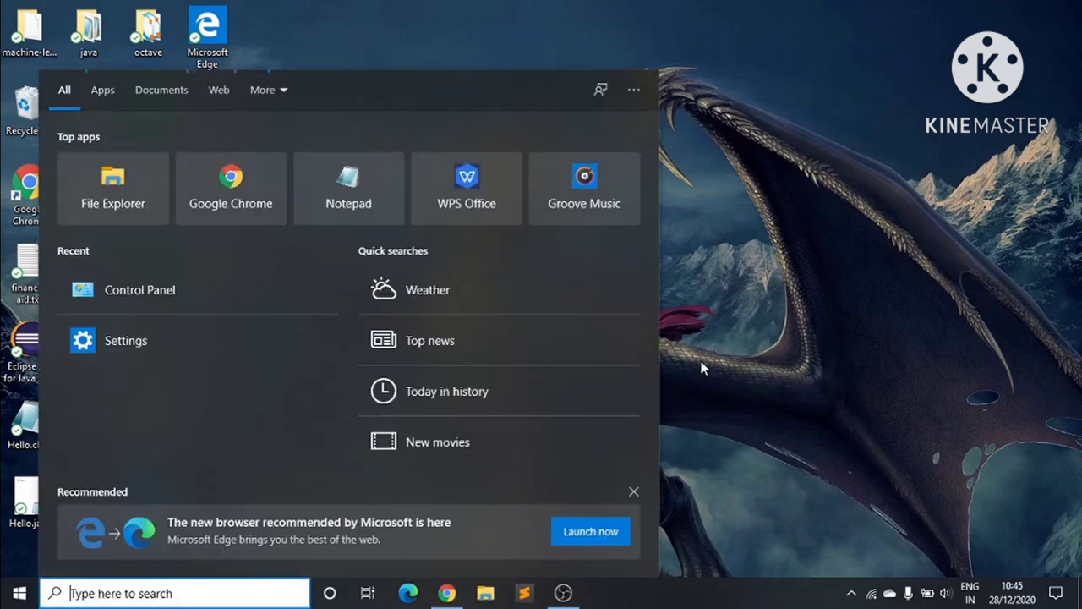
text(anaconda)
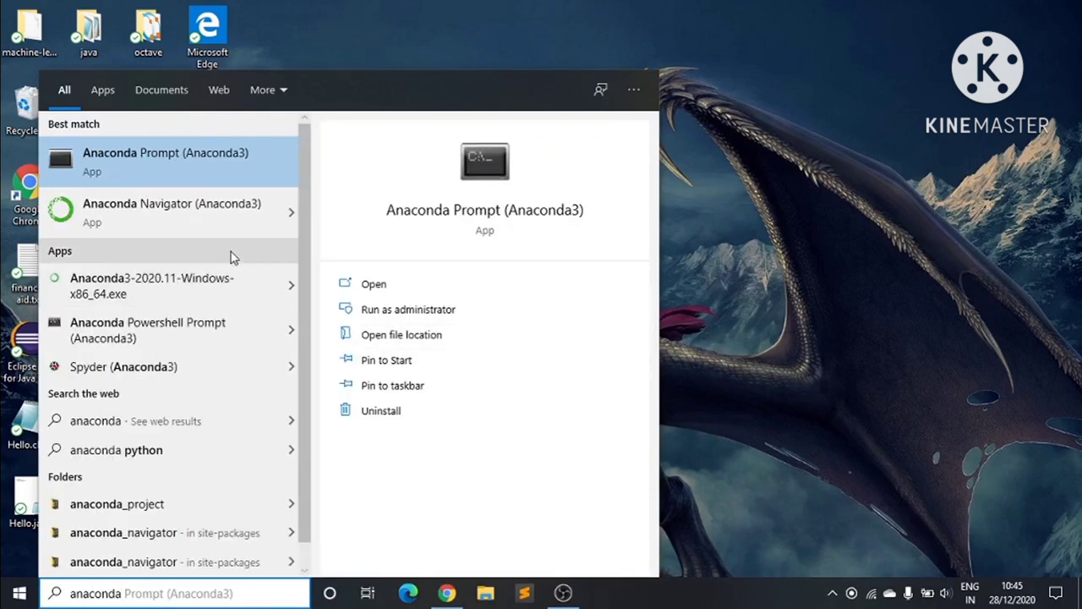
click(208, 209)
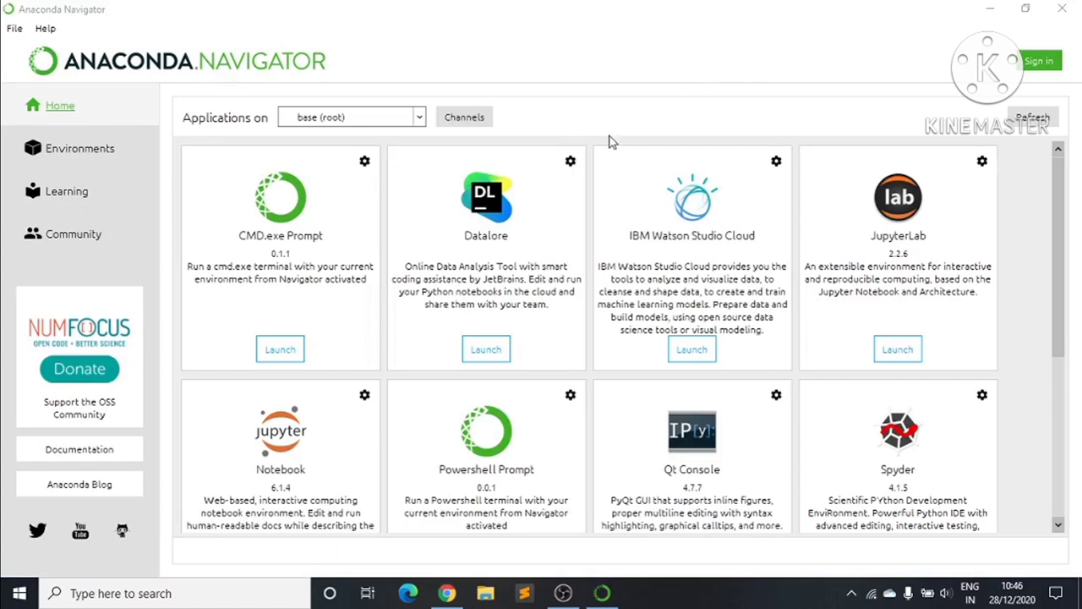
scroll(807, 262, down, 4)
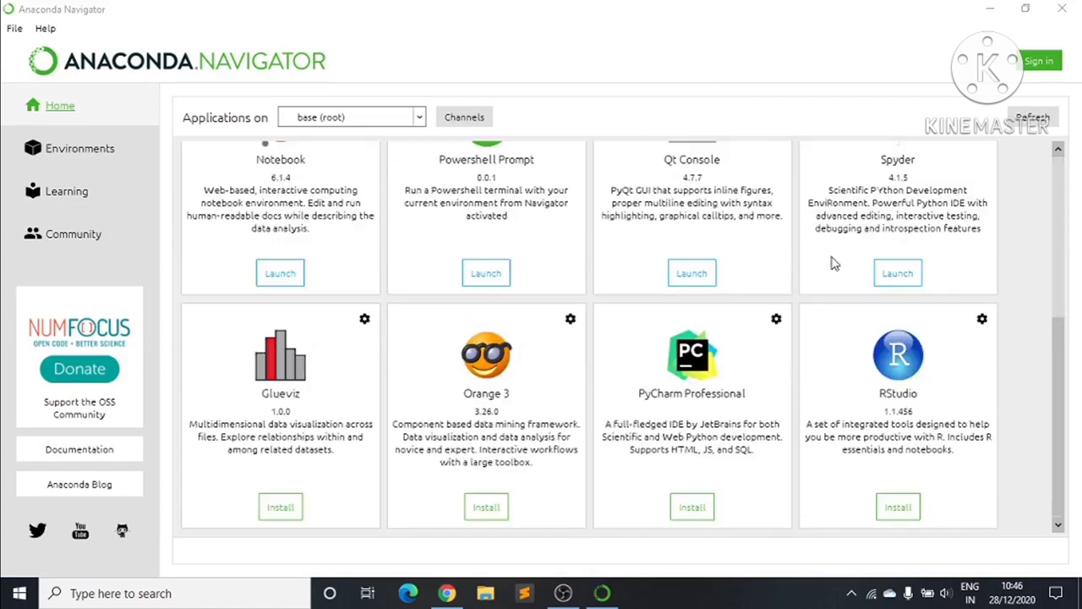
scroll(601, 287, up, 4)
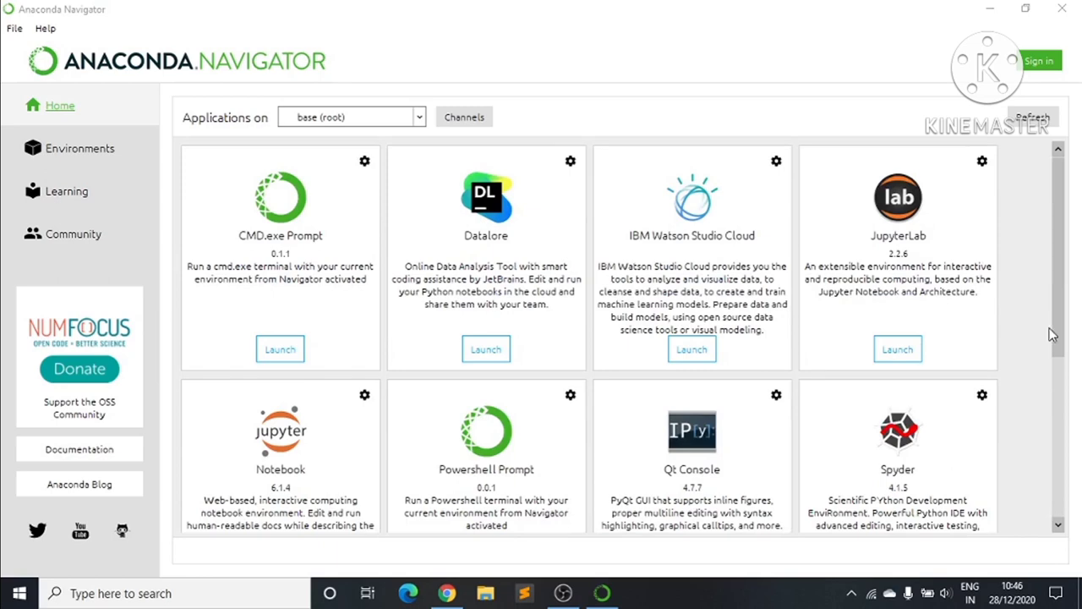
drag(1057, 334, 1057, 423)
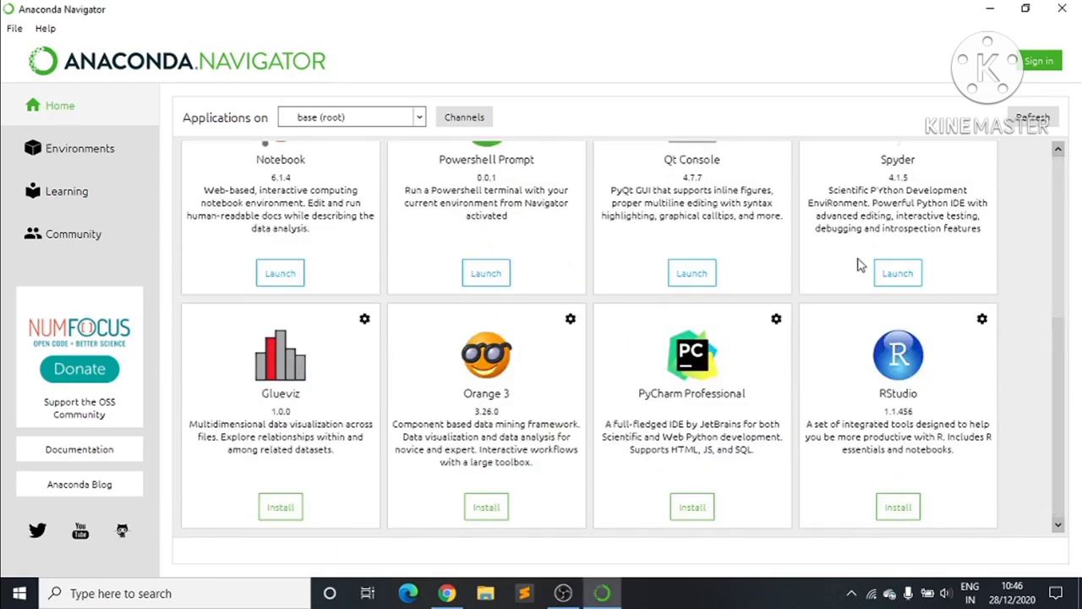
scroll(723, 238, up, 3)
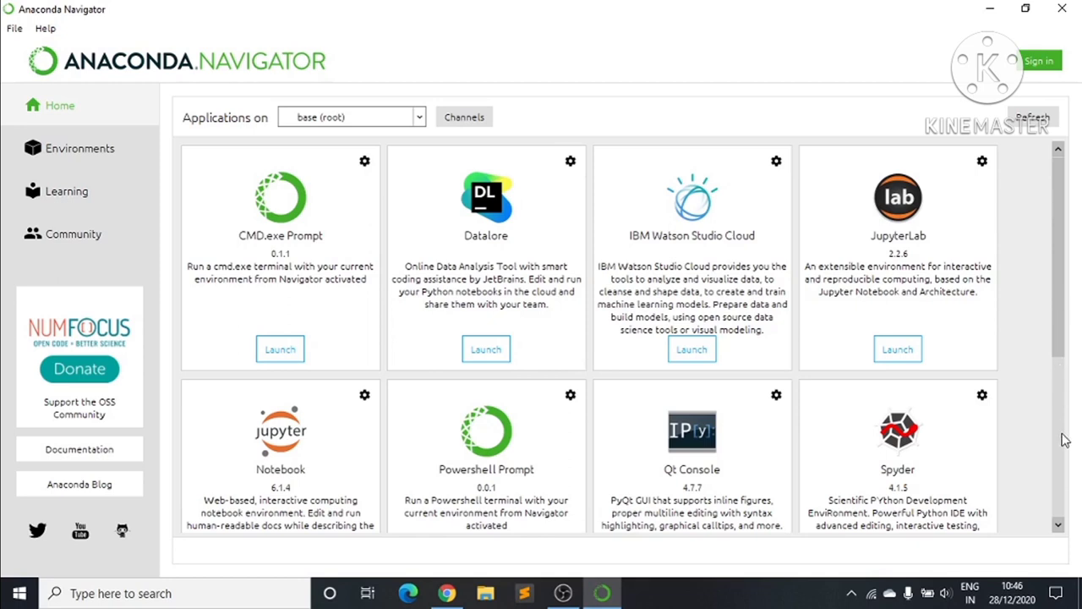
Scroll the Navigator application tiles to reveal apps like Glueviz, Orange 3, PyCharm and RStudio
click(1062, 527)
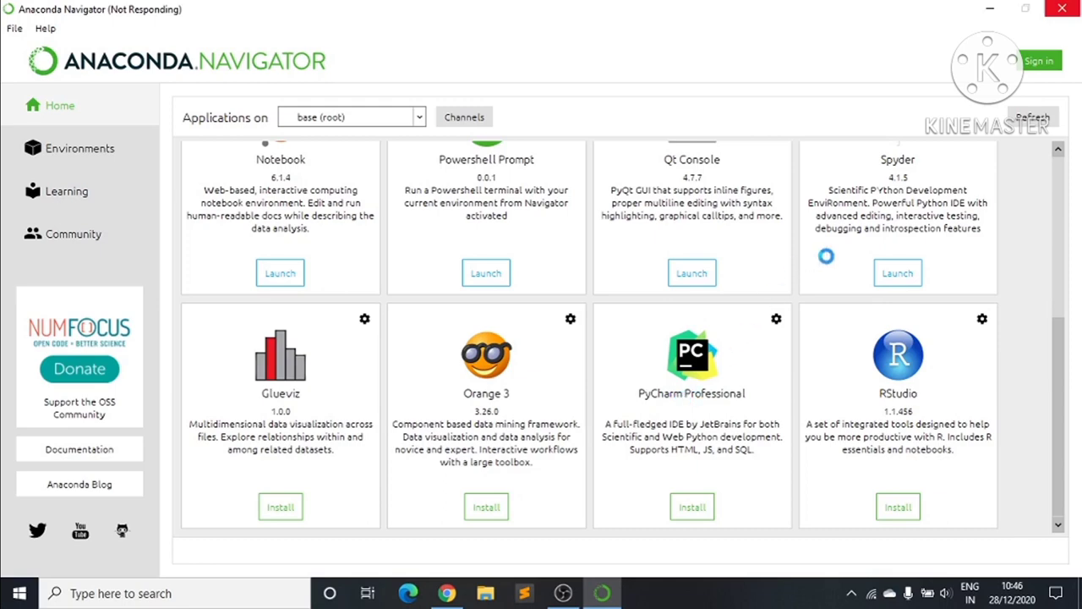
click(990, 9)
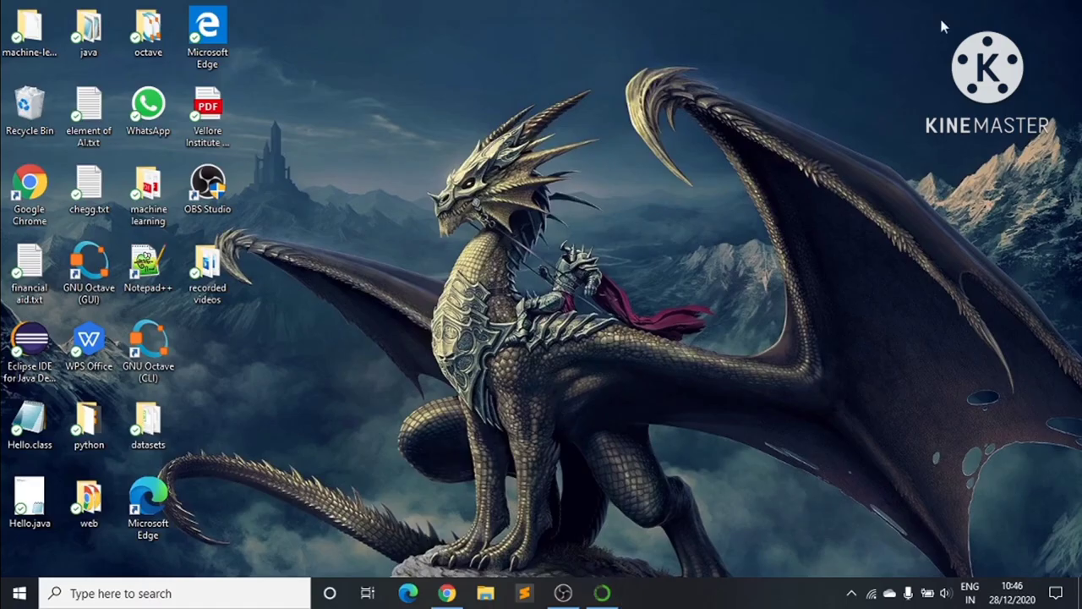